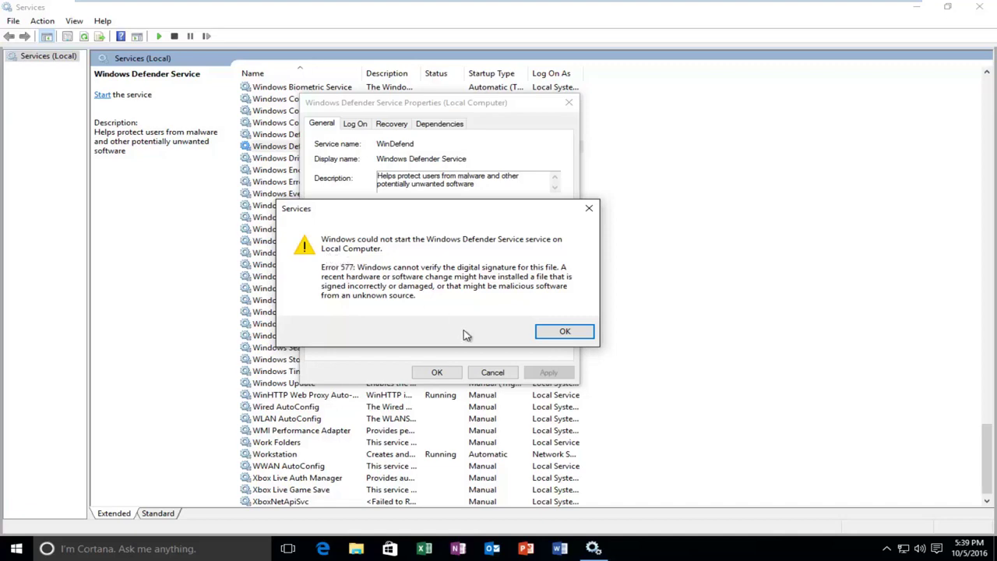
- Acknowledge the Error 577 message and close the Windows Defender Service Properties dialog
click(575, 331)
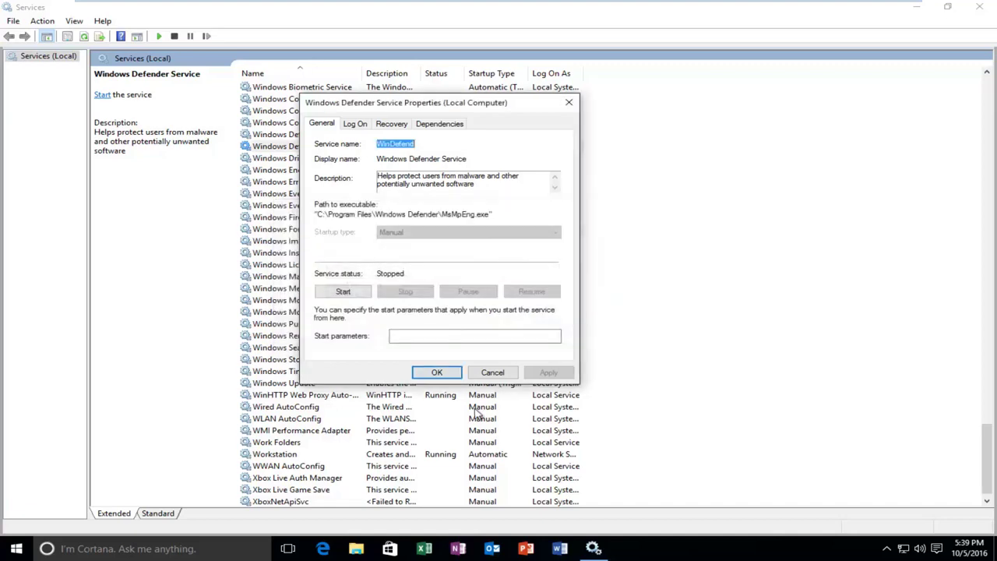
click(570, 104)
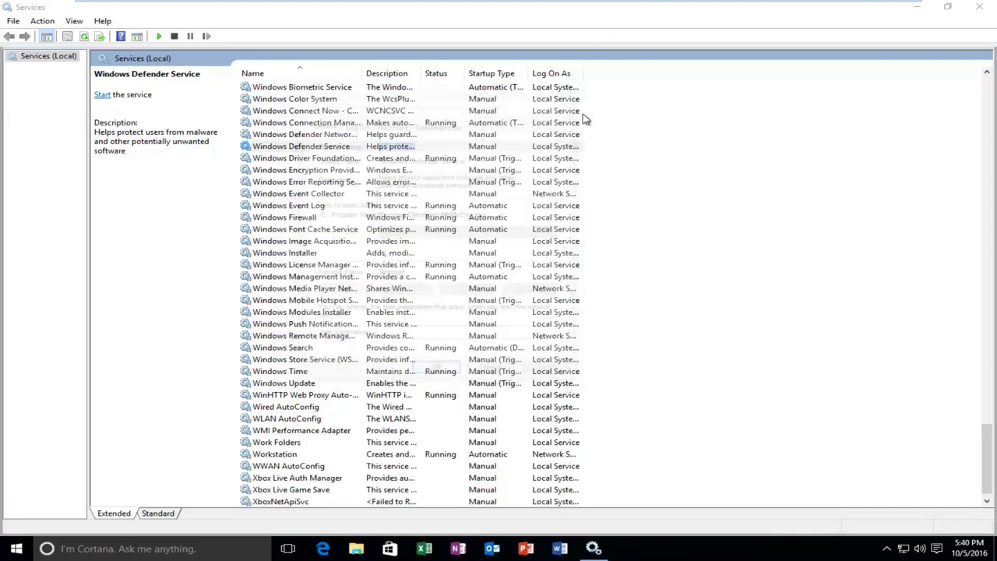
- Close Services and run regedit as administrator from Start, approving the UAC prompt
click(975, 7)
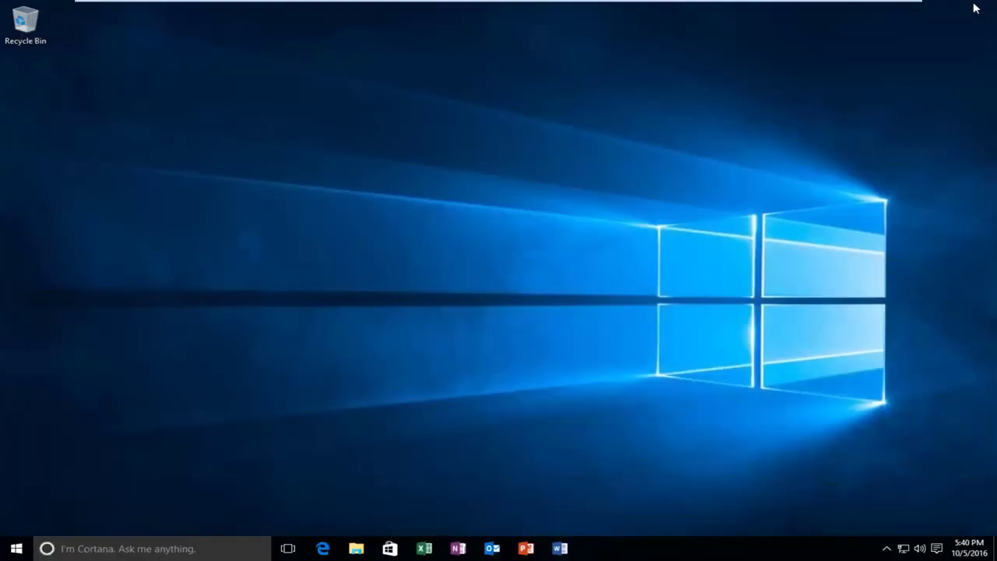
click(6, 550)
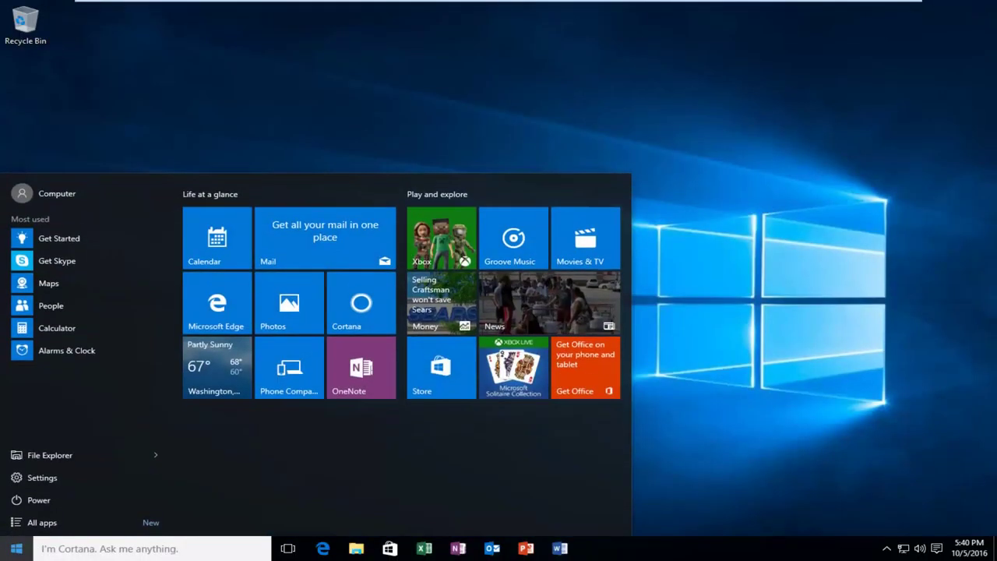
text(r)
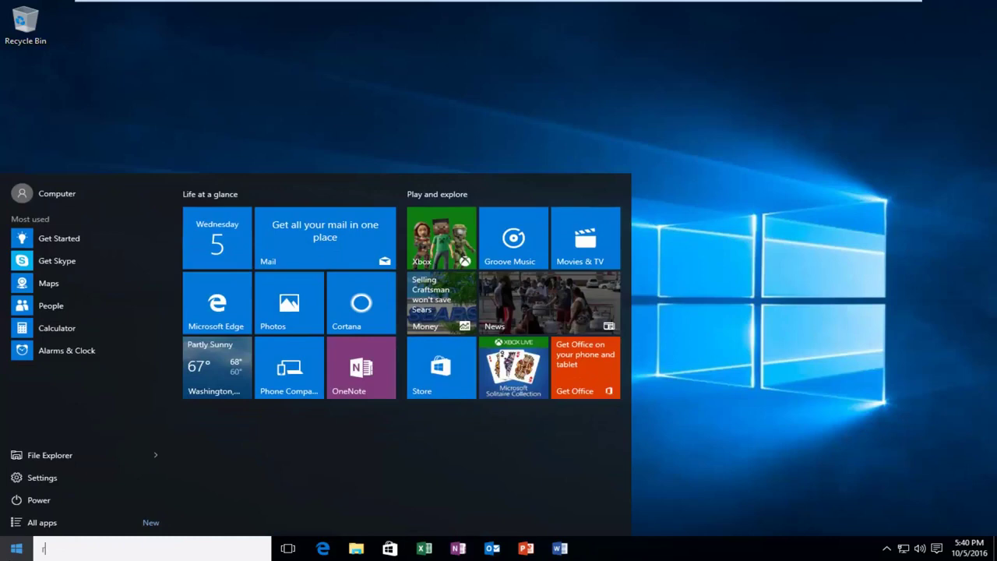
text(egedit)
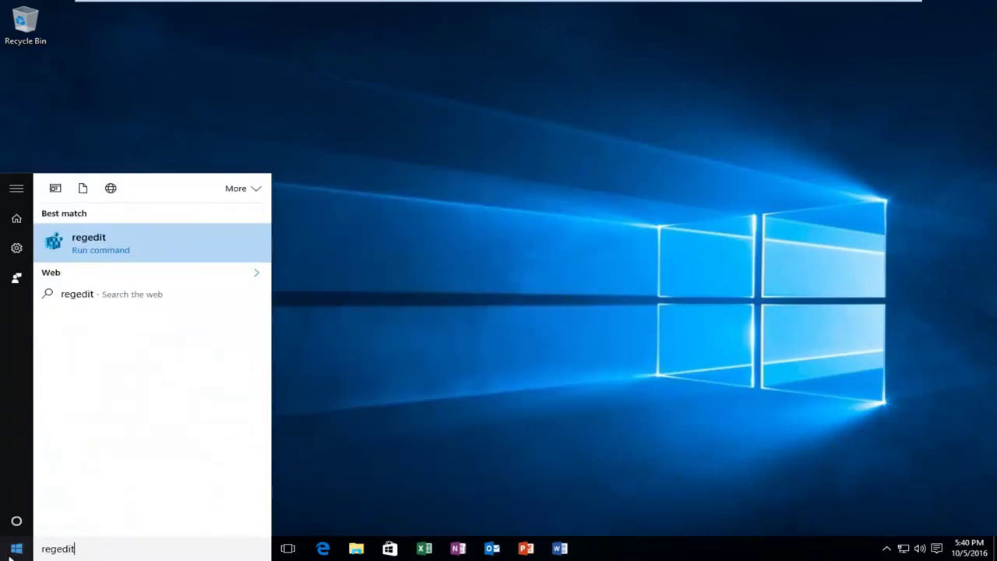
right_click(81, 245)
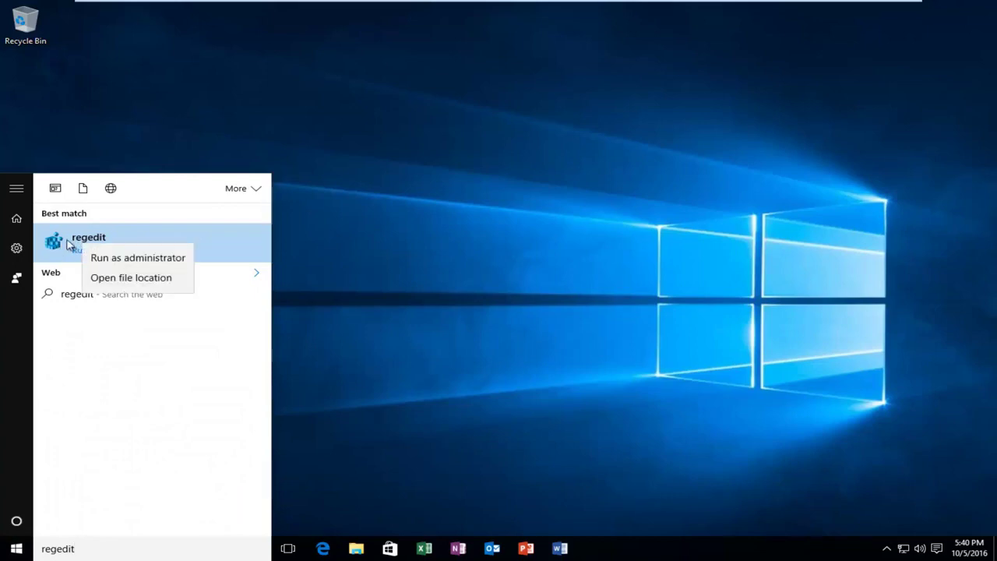
click(120, 258)
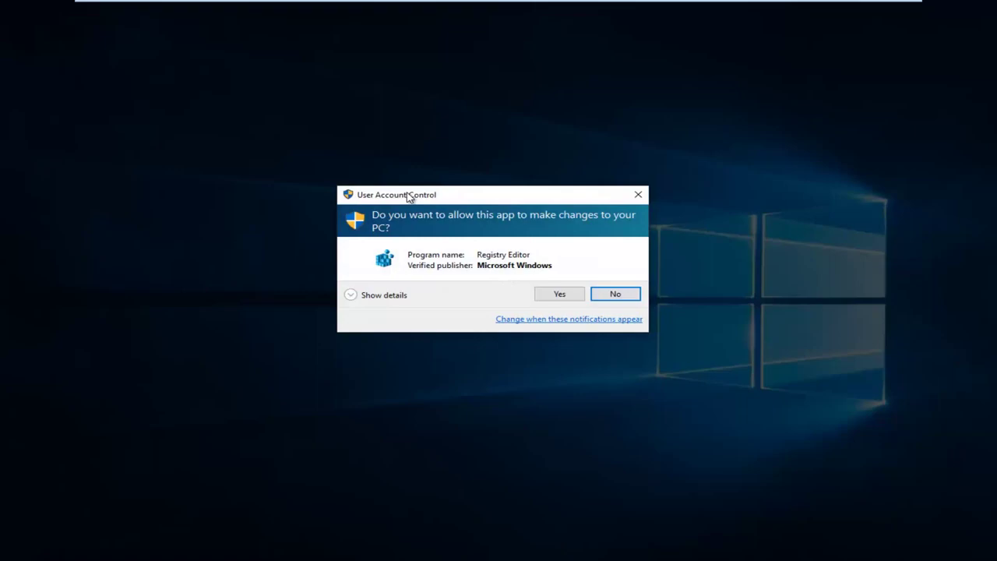
click(558, 295)
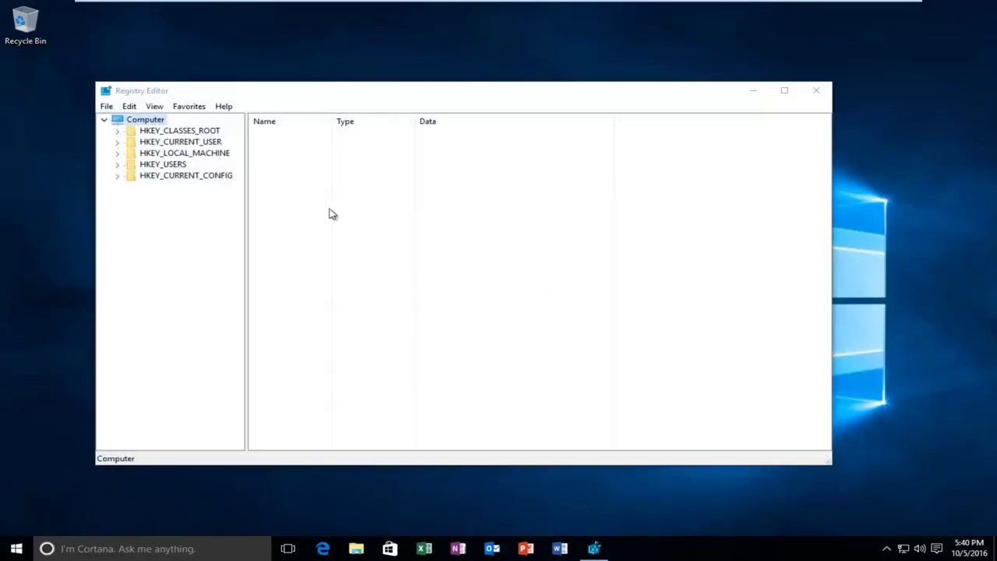
- Widen the tree pane and expand HKEY_LOCAL_MACHINE > SOFTWARE > Policies > Microsoft to reveal Windows Defender
drag(247, 138, 275, 138)
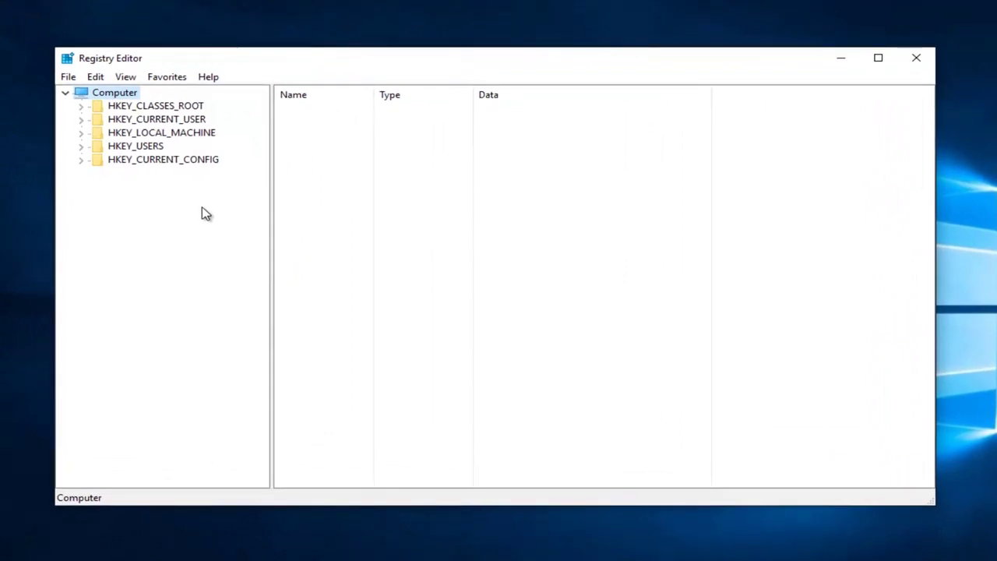
click(81, 134)
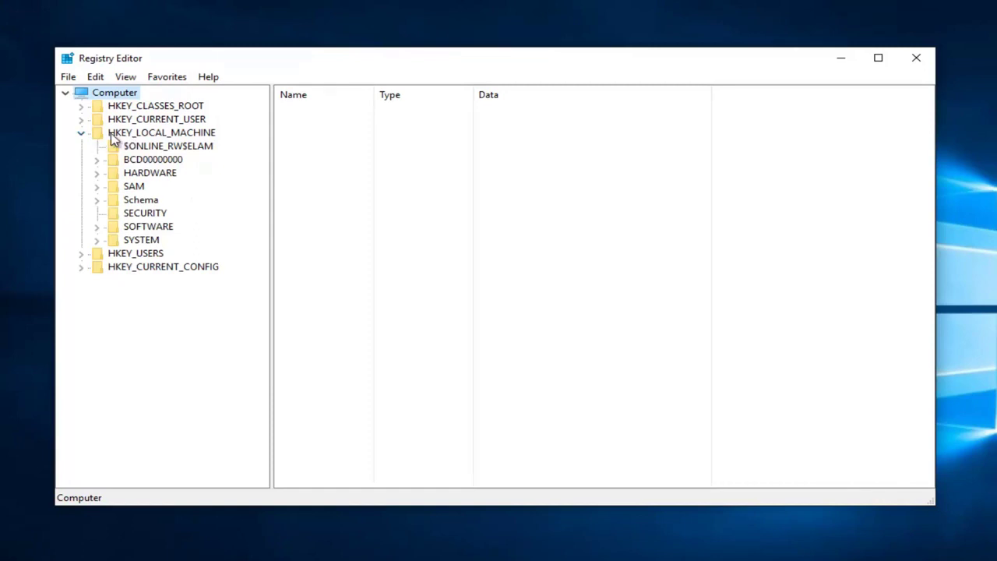
click(97, 227)
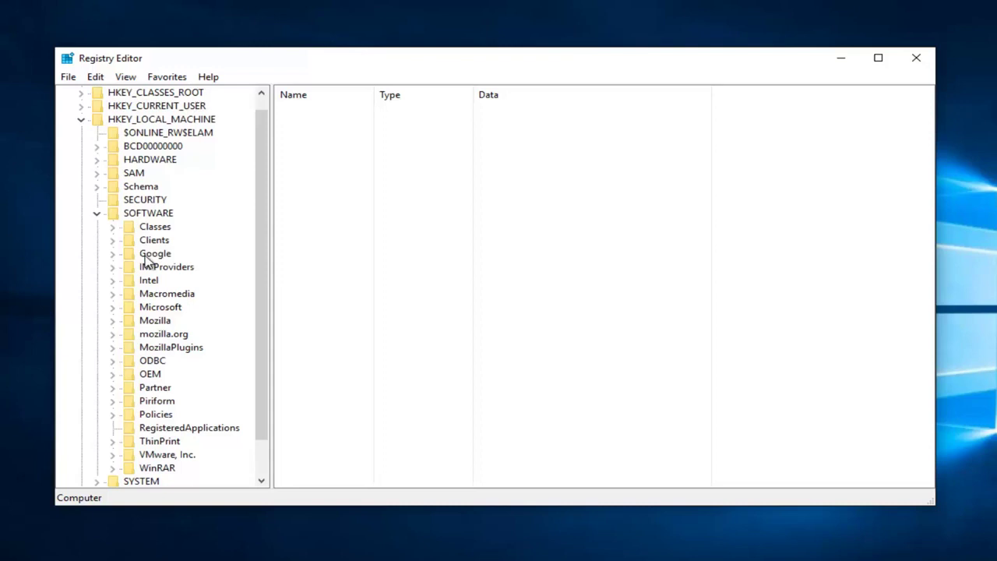
scroll(160, 247, down, 1)
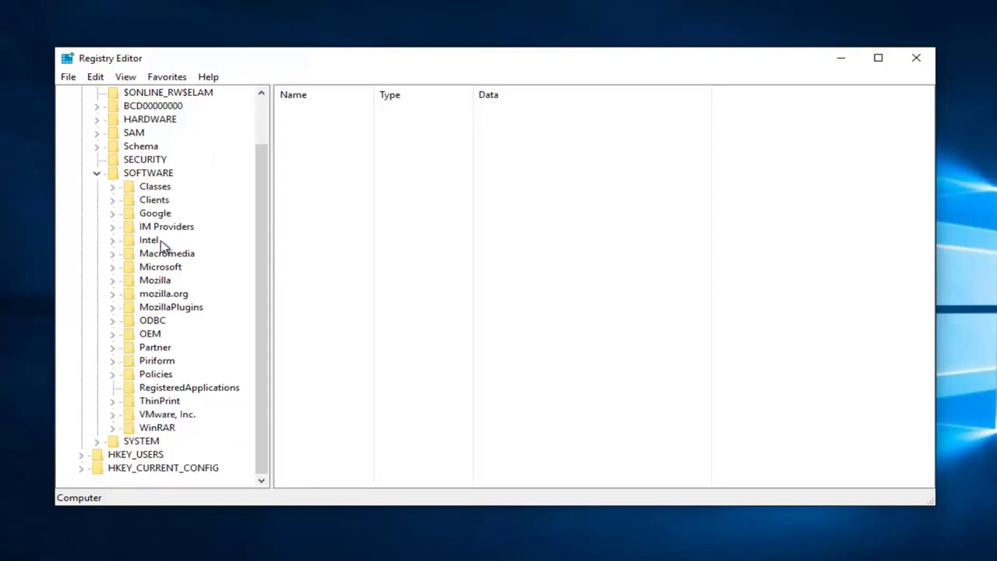
click(113, 375)
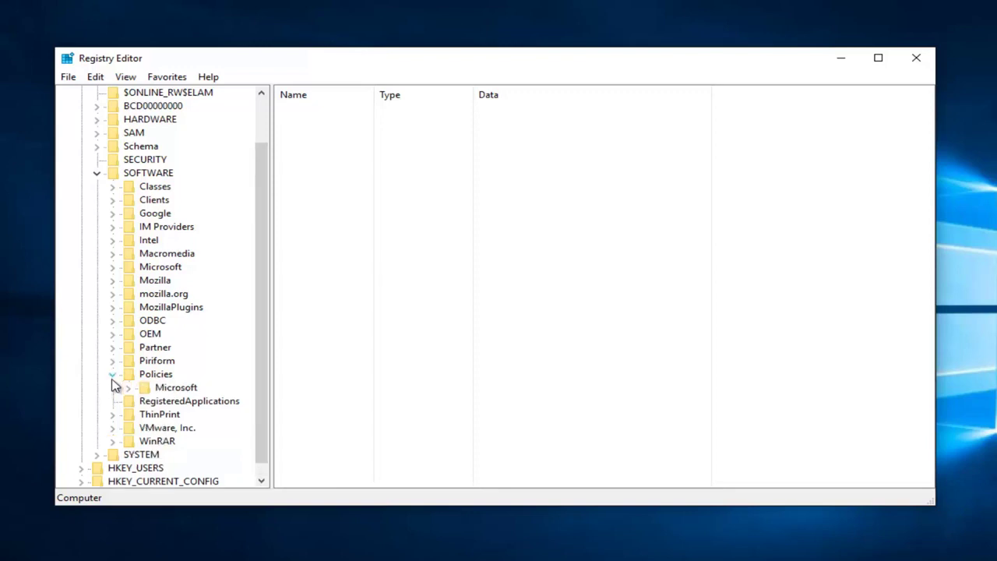
click(129, 389)
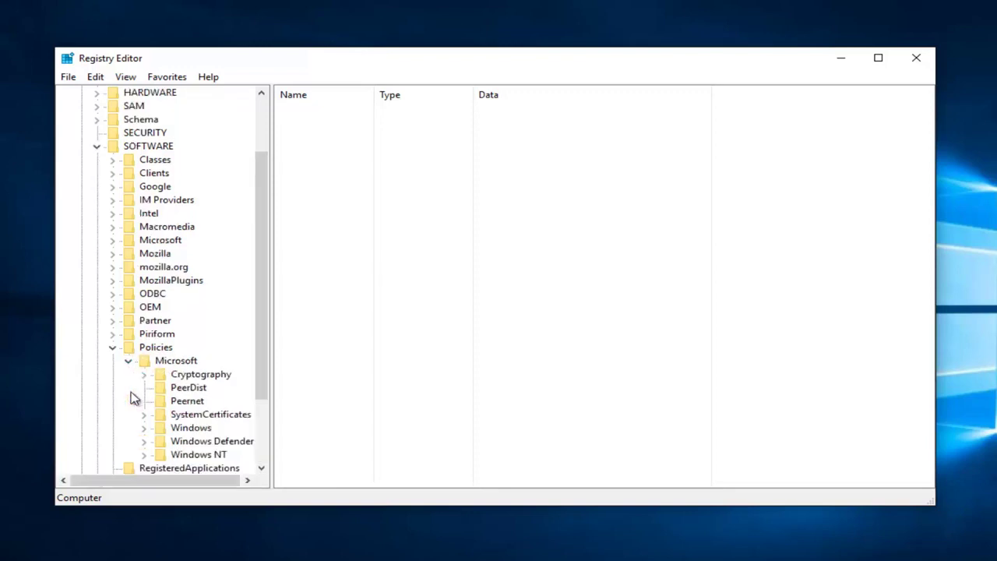
scroll(147, 382, down, 1)
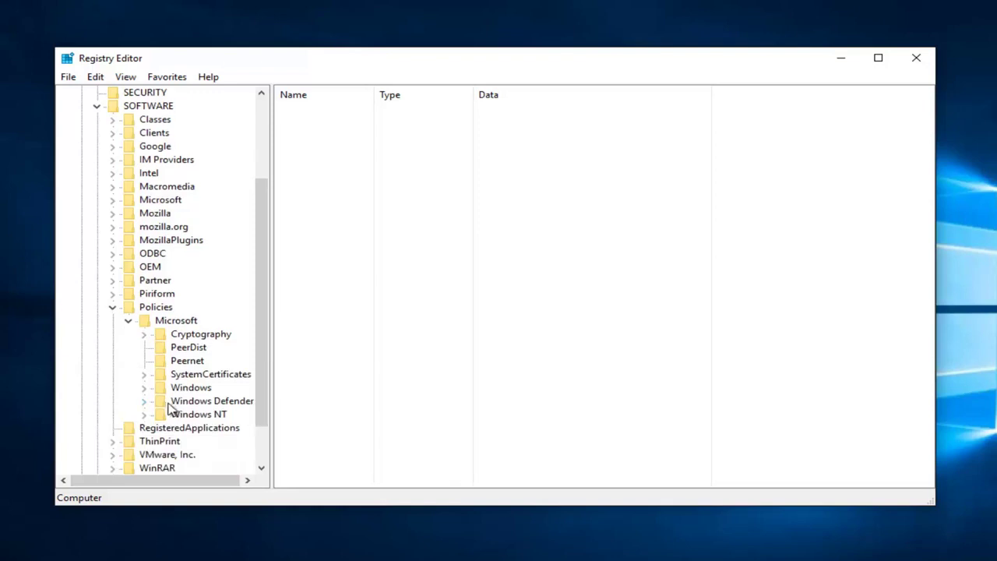
- Select the Windows Defender key and open its DisableAntiSpyware DWORD, currently 0, in the Edit dialog
click(181, 402)
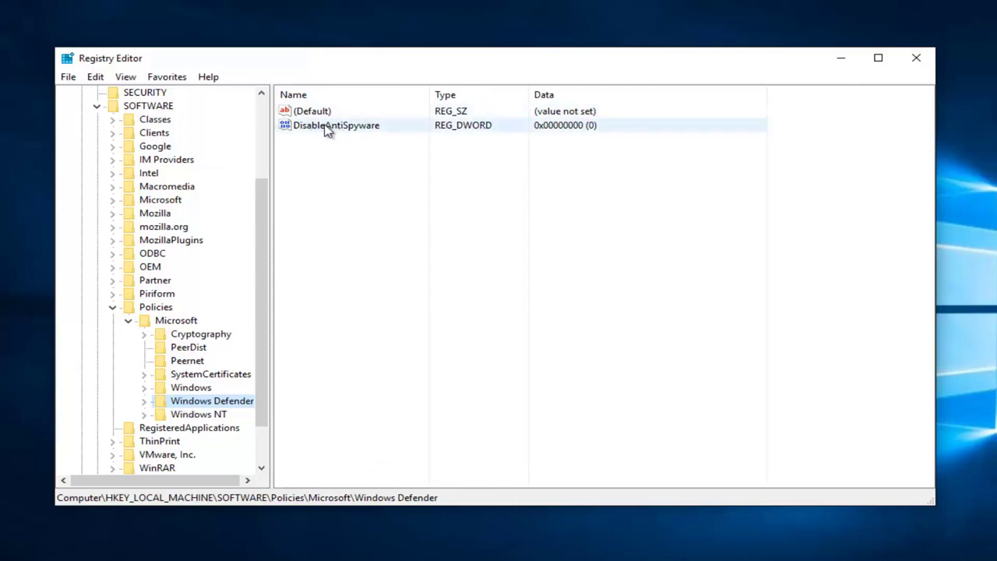
double_click(326, 128)
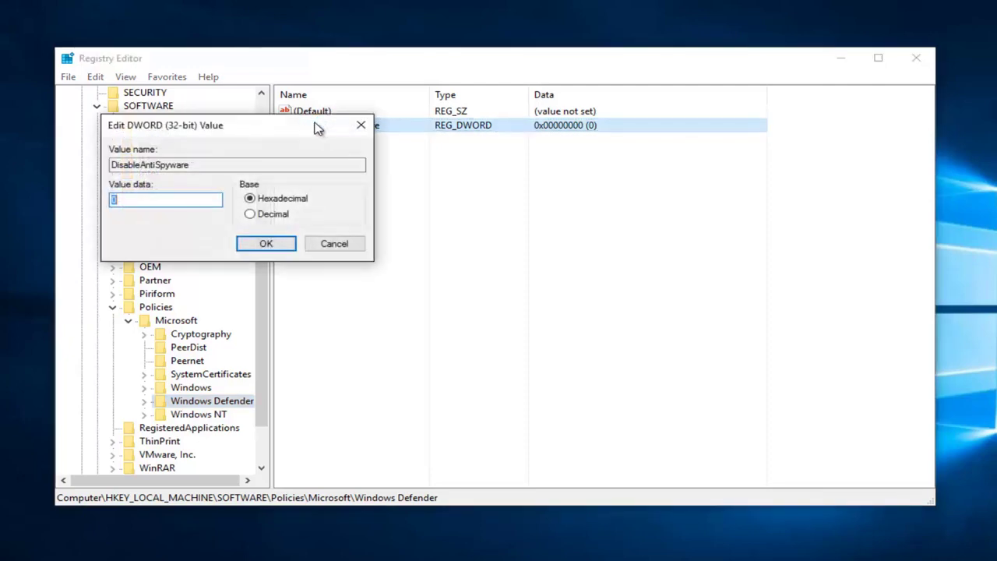
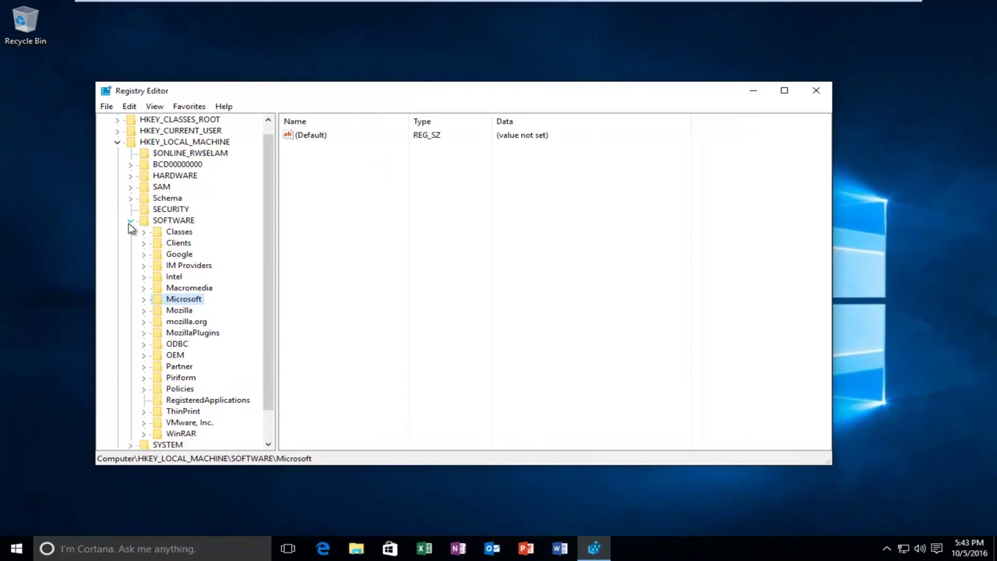
- Close Registry Editor, launch Windows Defender via a 'windows defender' search, and dismiss its group-policy notice
click(814, 91)
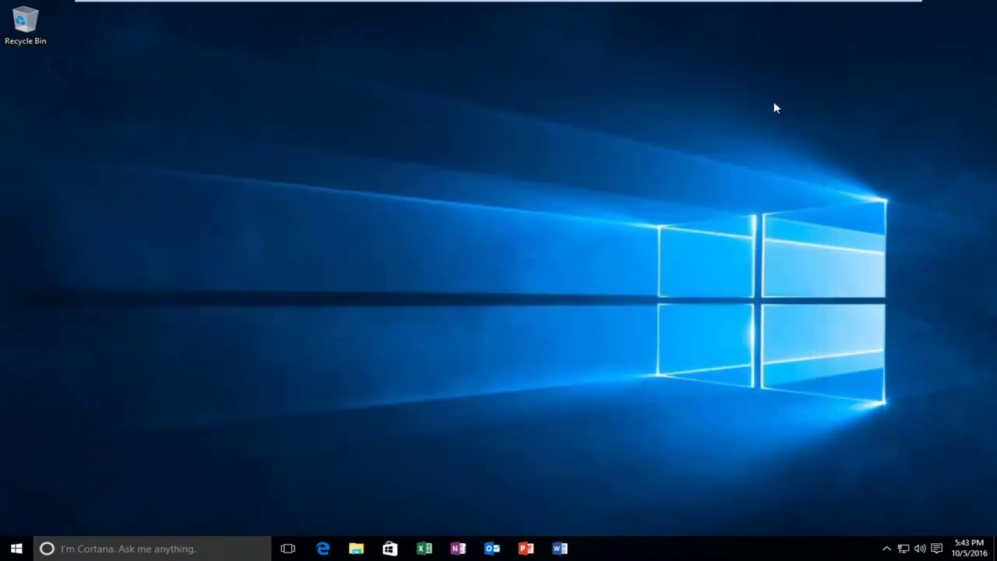
click(4, 551)
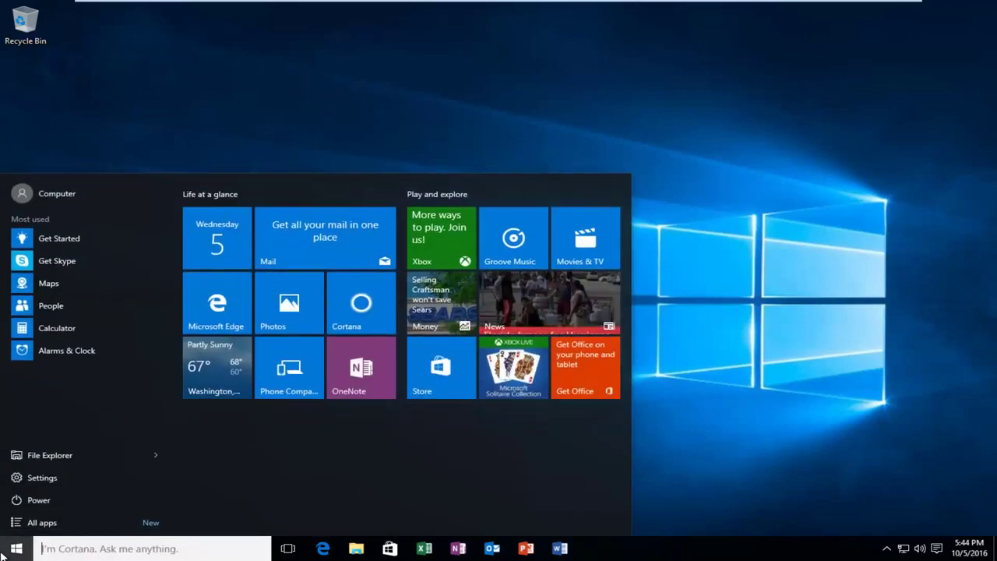
click(156, 549)
text(windows def)
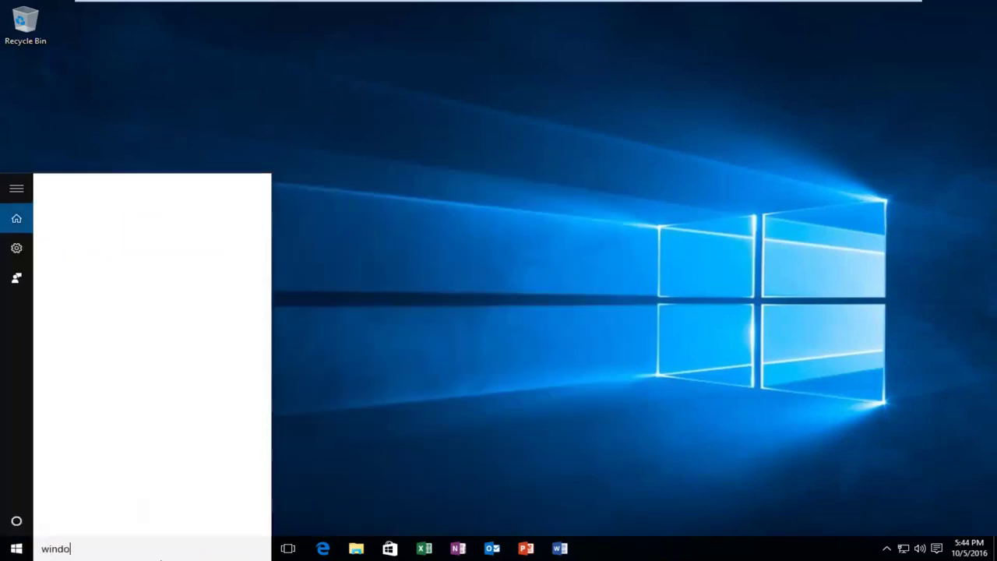
key(BackSpace)
text(fender)
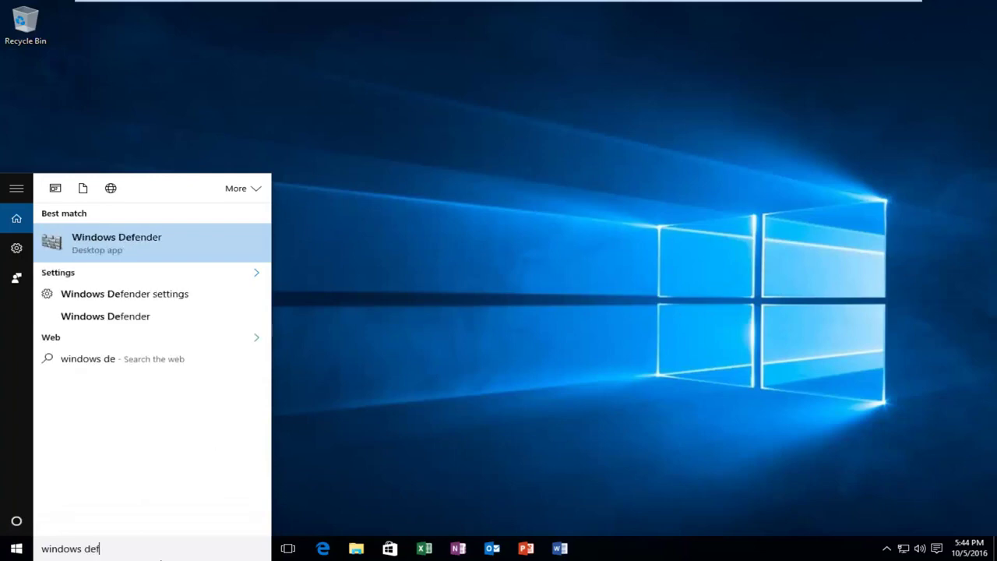
click(117, 245)
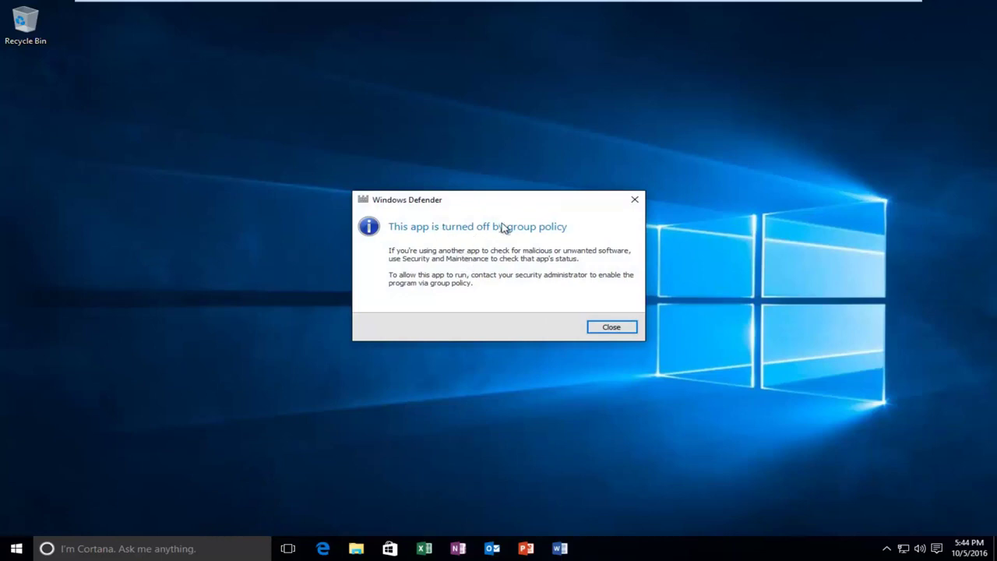
click(622, 329)
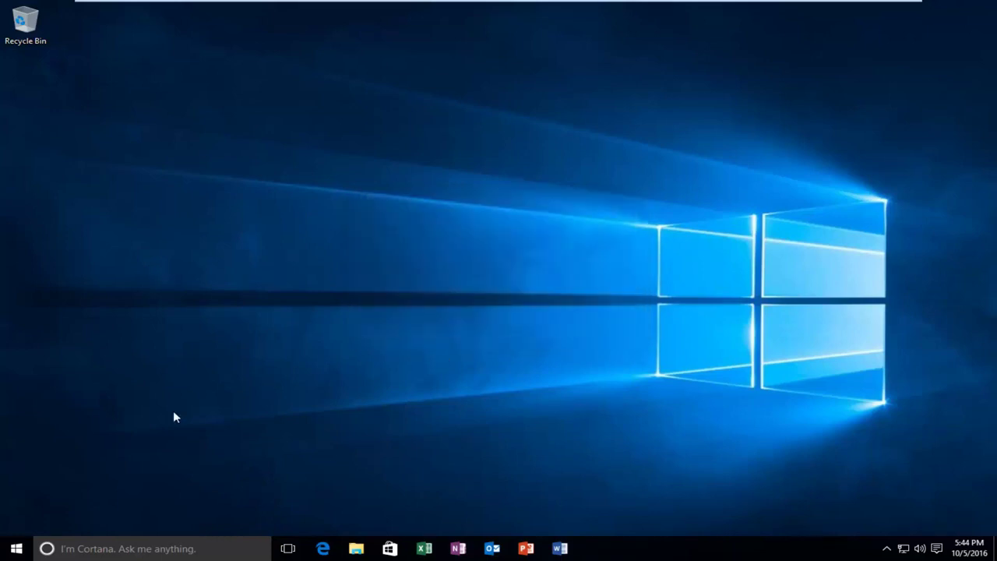
- Search the Start menu for 'local group' and open the Edit group policy result
click(7, 549)
text(lo)
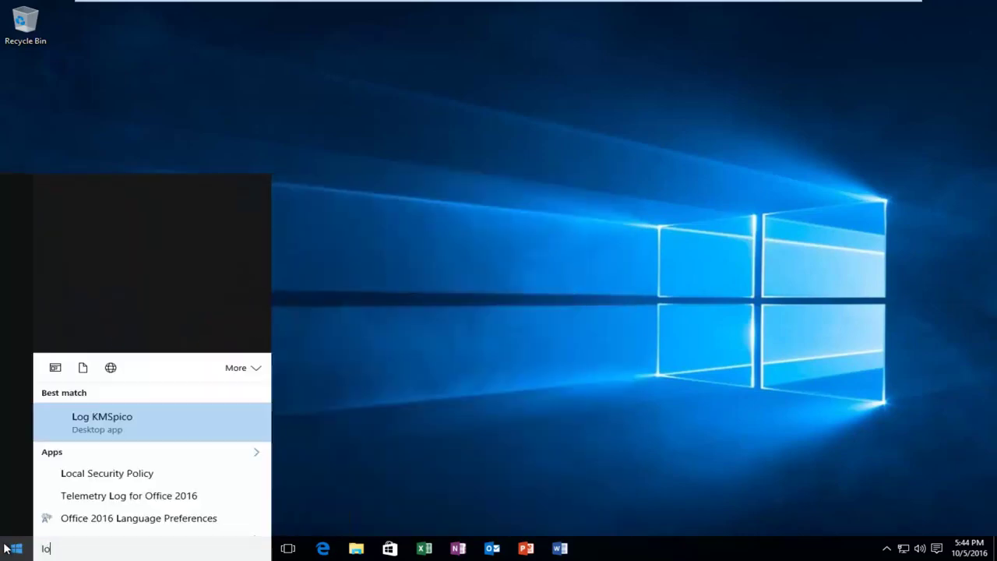
text(cal group)
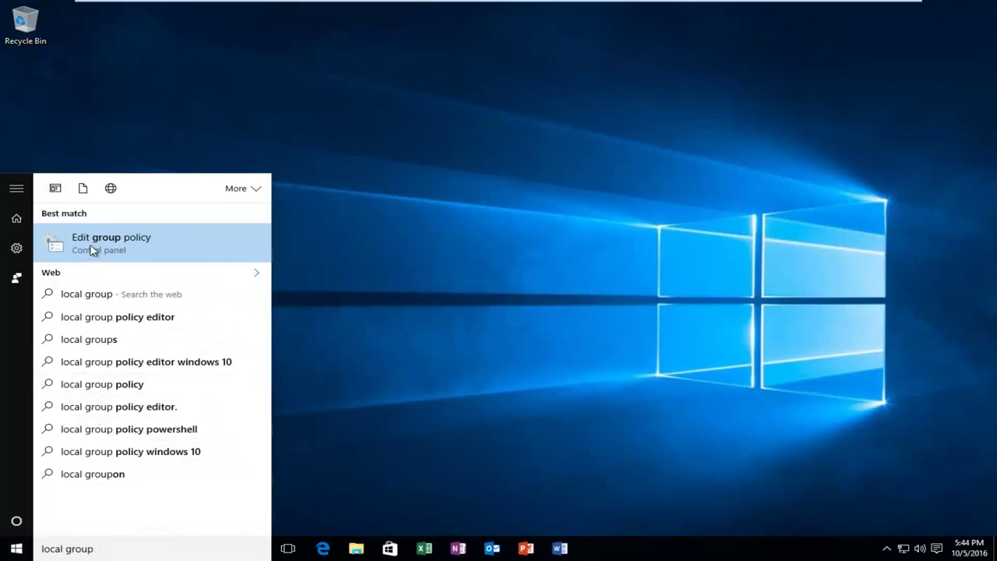
click(113, 259)
click(134, 250)
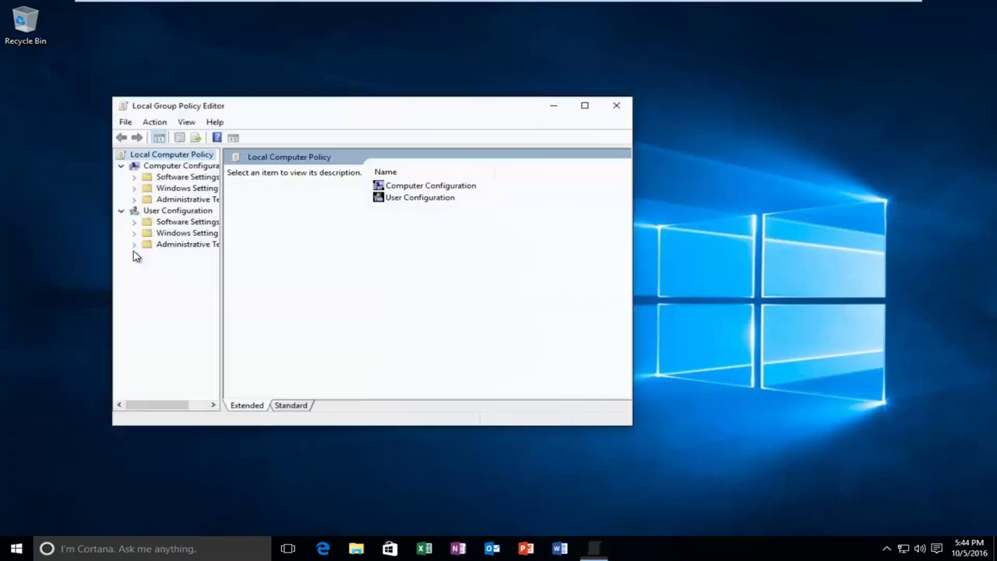
- Maximize the policy editor, widen the tree pane, and collapse both configuration nodes
click(583, 107)
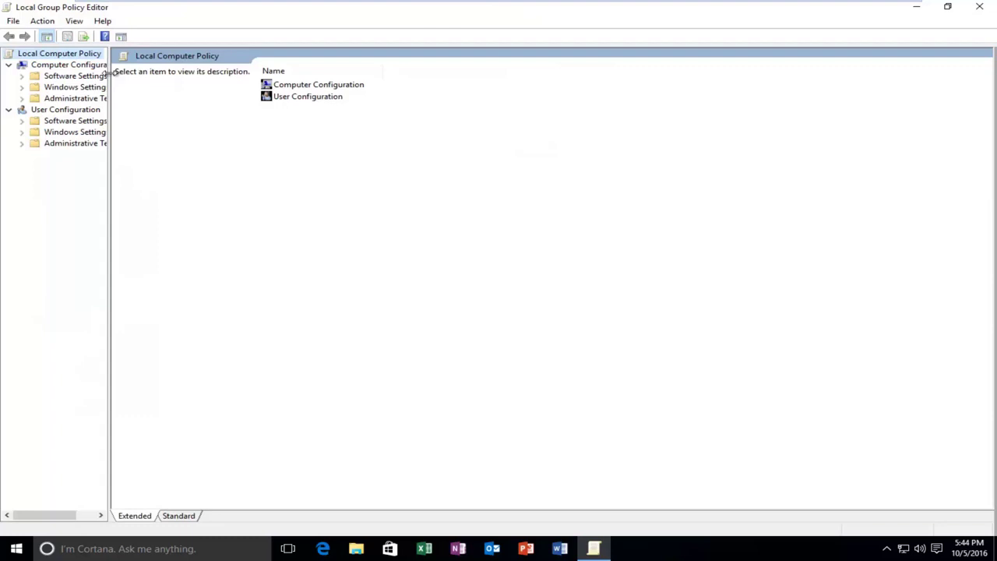
drag(111, 75, 247, 76)
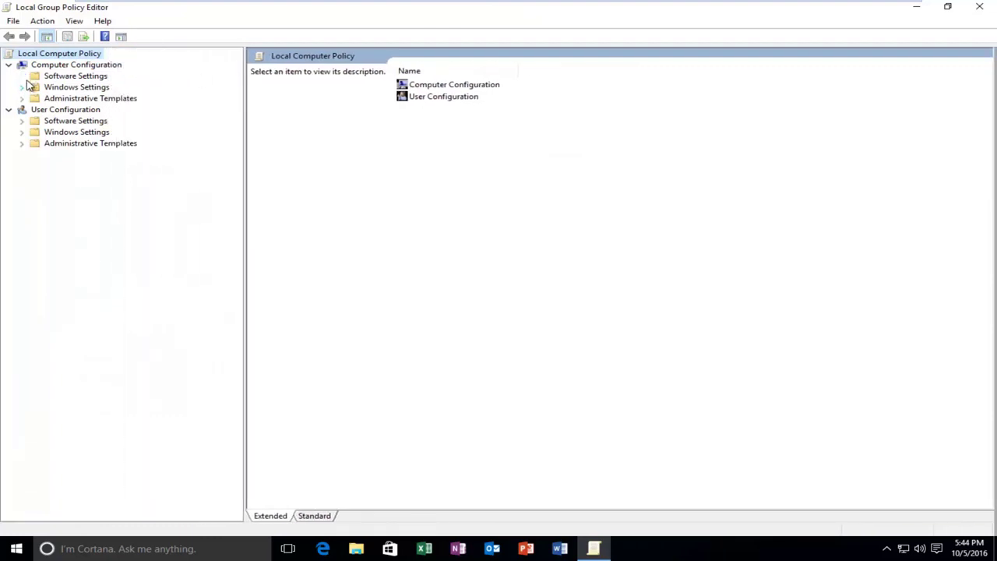
click(9, 64)
click(8, 75)
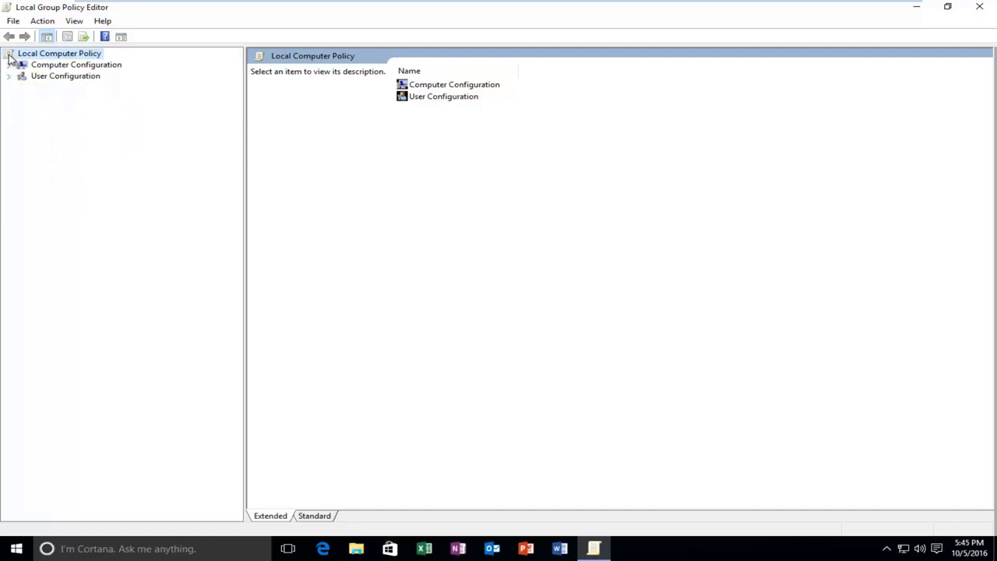
- Expand Computer Configuration > Administrative Templates > Windows Components and select Windows Defender
click(19, 65)
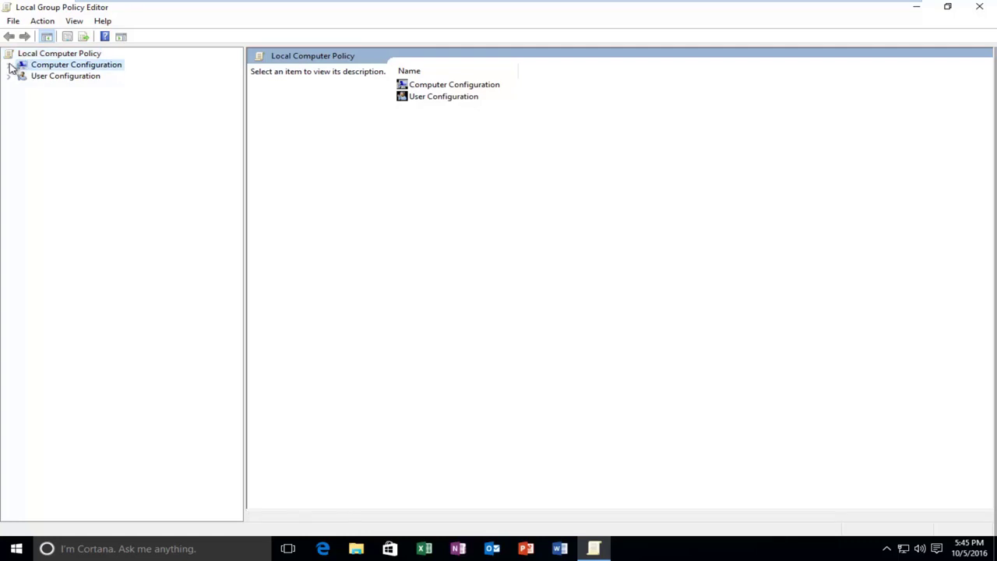
click(9, 65)
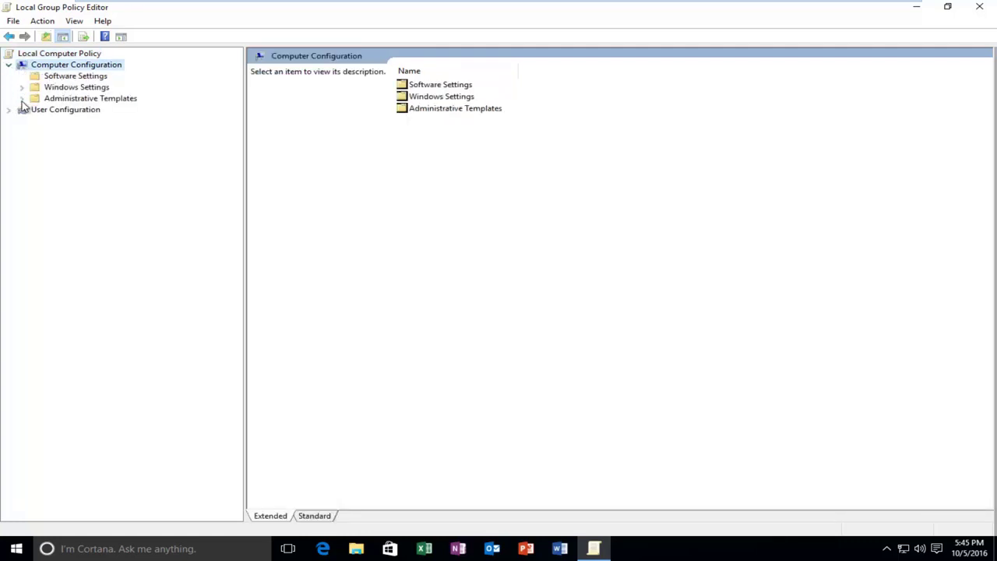
click(22, 99)
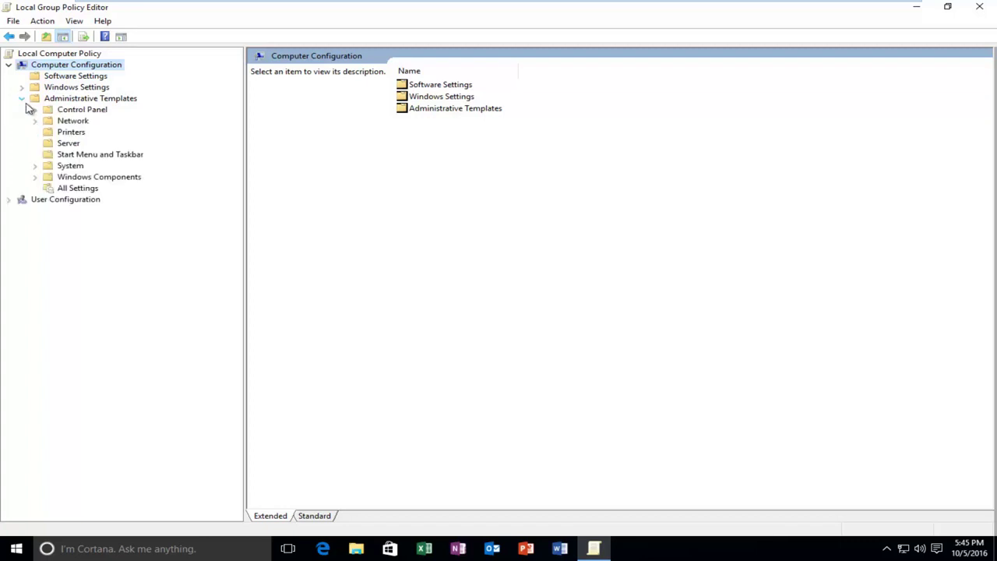
click(38, 179)
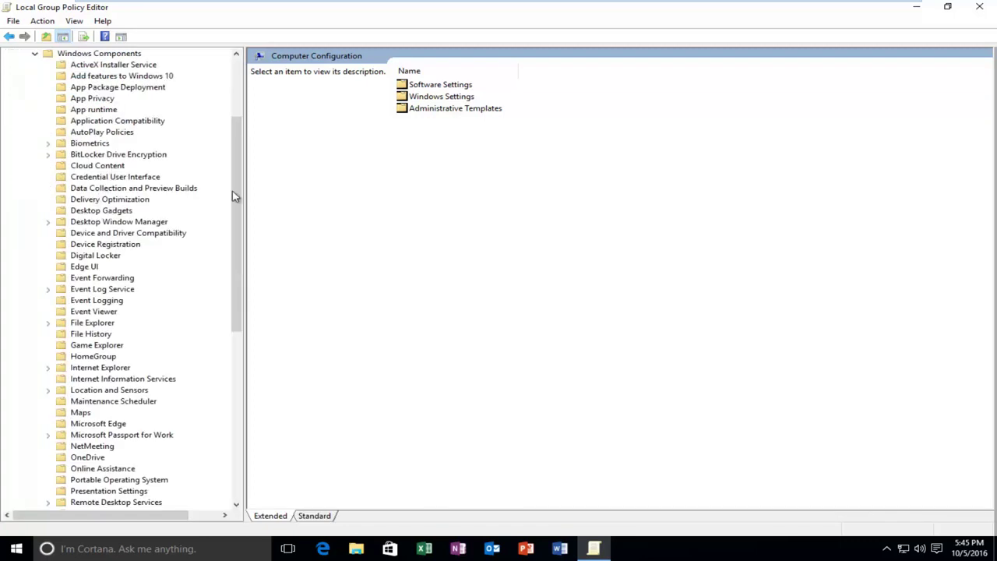
drag(235, 196, 203, 363)
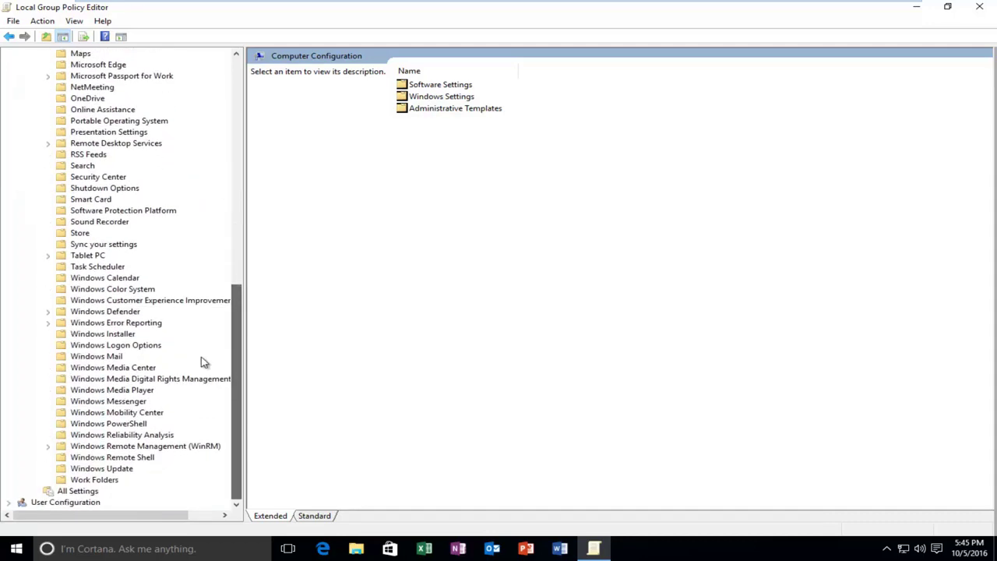
click(119, 312)
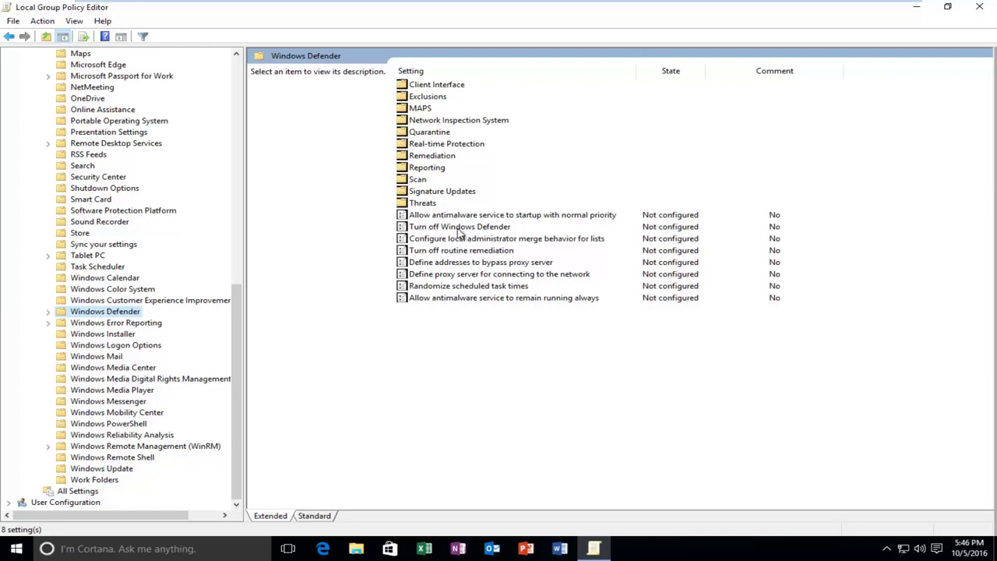
- Set the 'Turn off Windows Defender' policy to Disabled, apply it, and confirm with OK
click(458, 232)
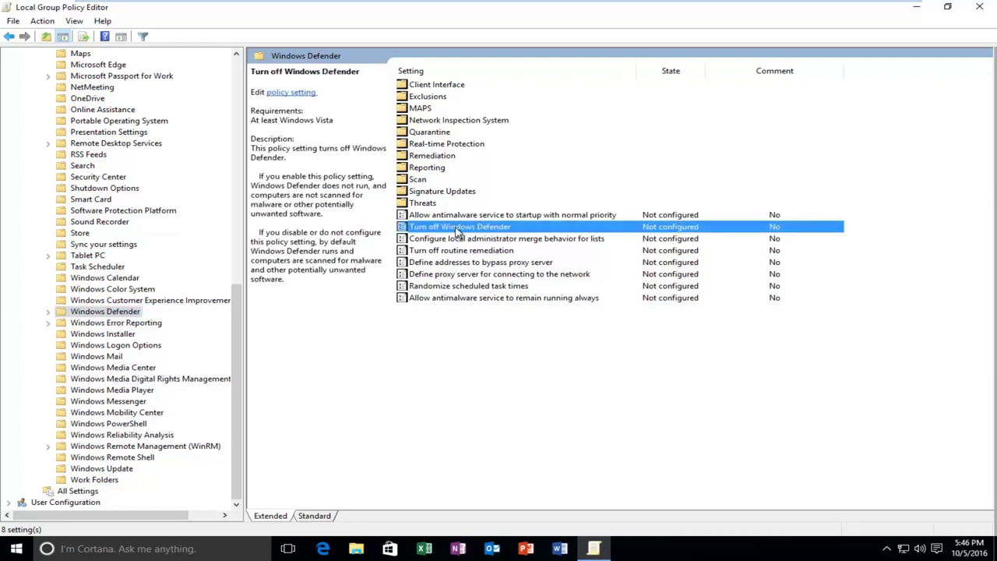
double_click(458, 232)
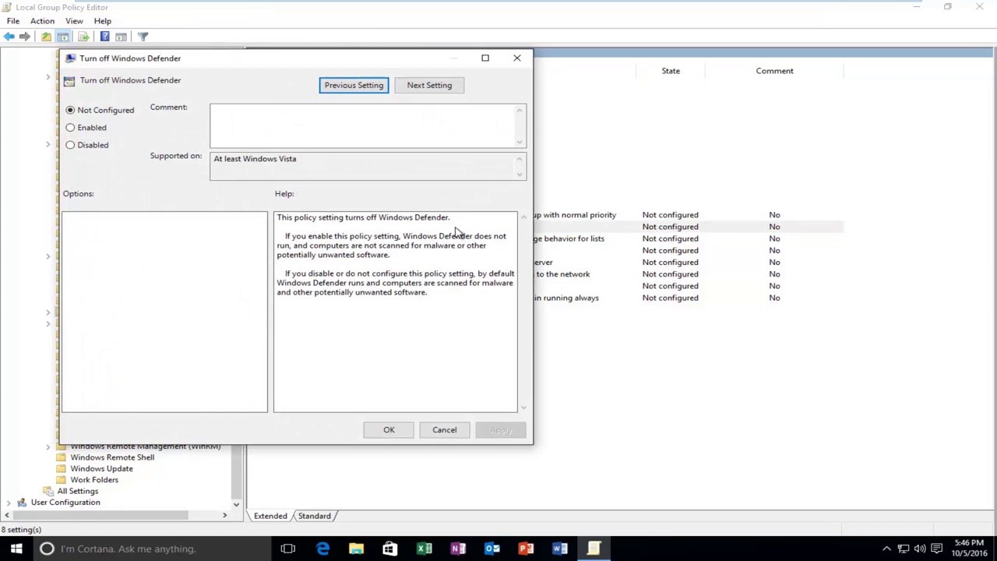
click(80, 124)
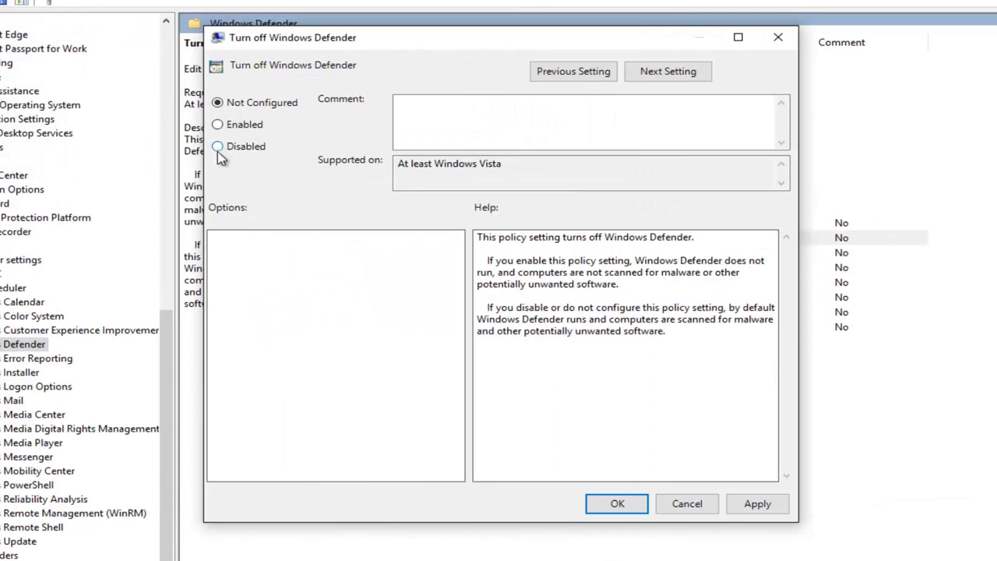
click(218, 147)
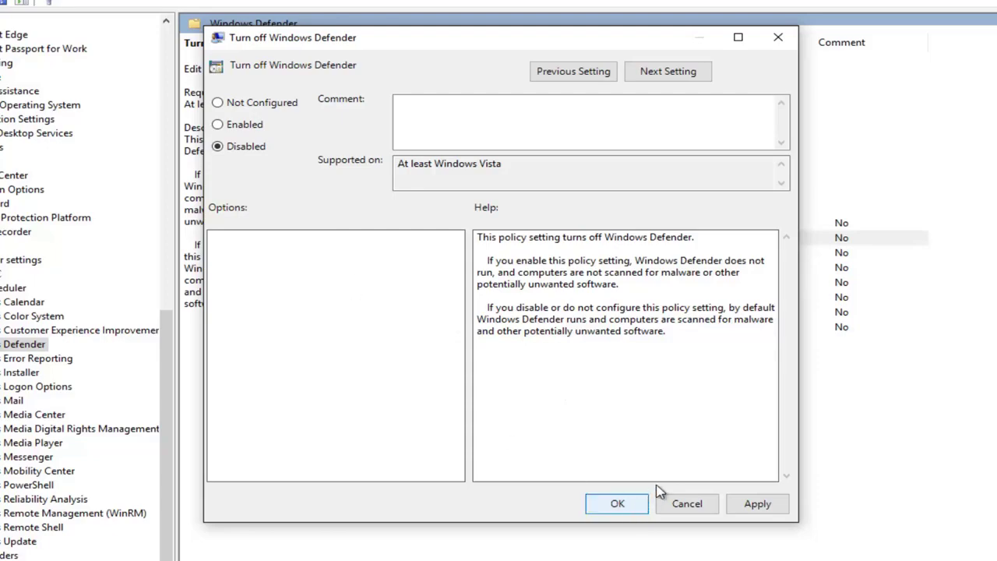
click(756, 507)
click(608, 504)
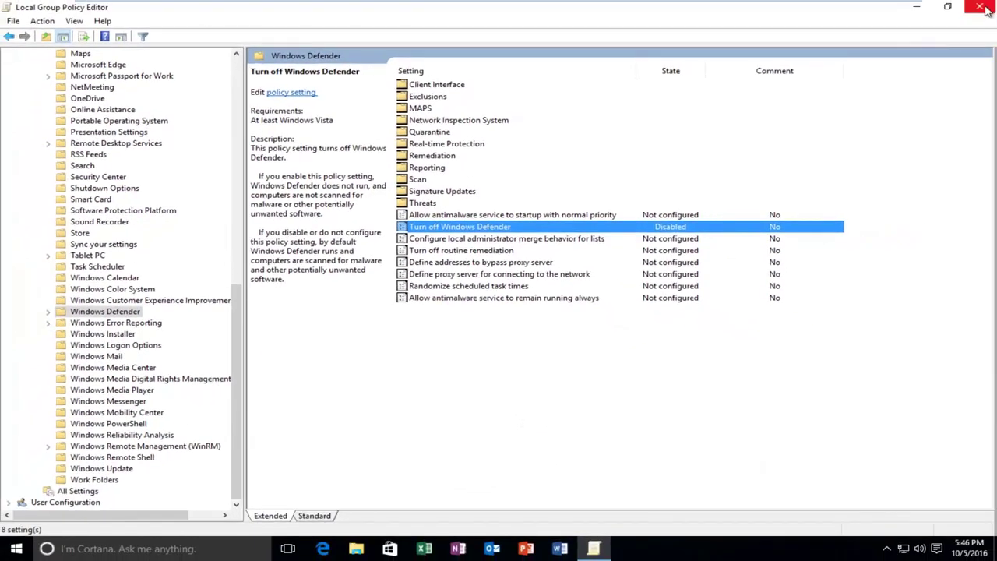
- Close the policy editor and relaunch Windows Defender from a 'windows def' Start search
click(983, 7)
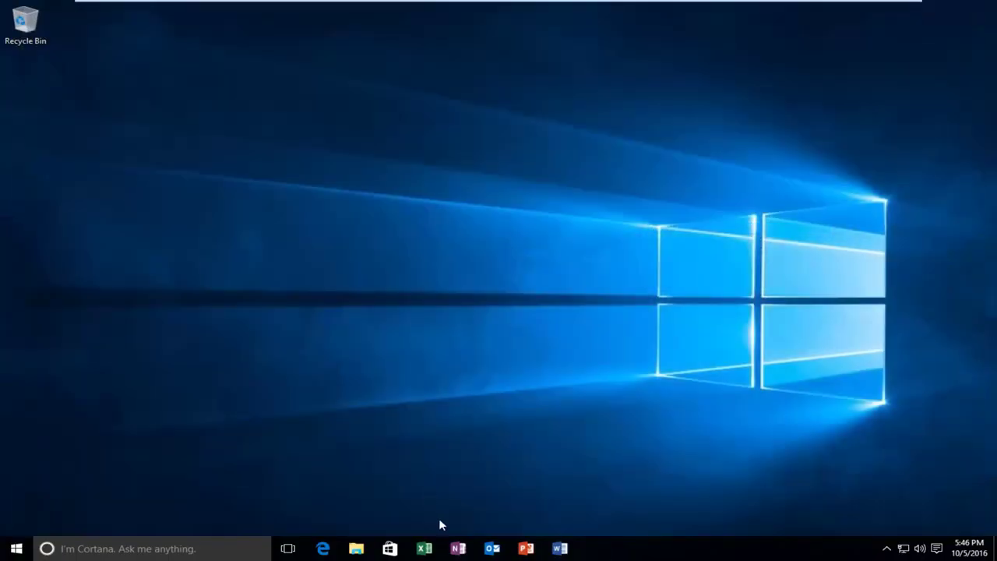
key(super)
text(win)
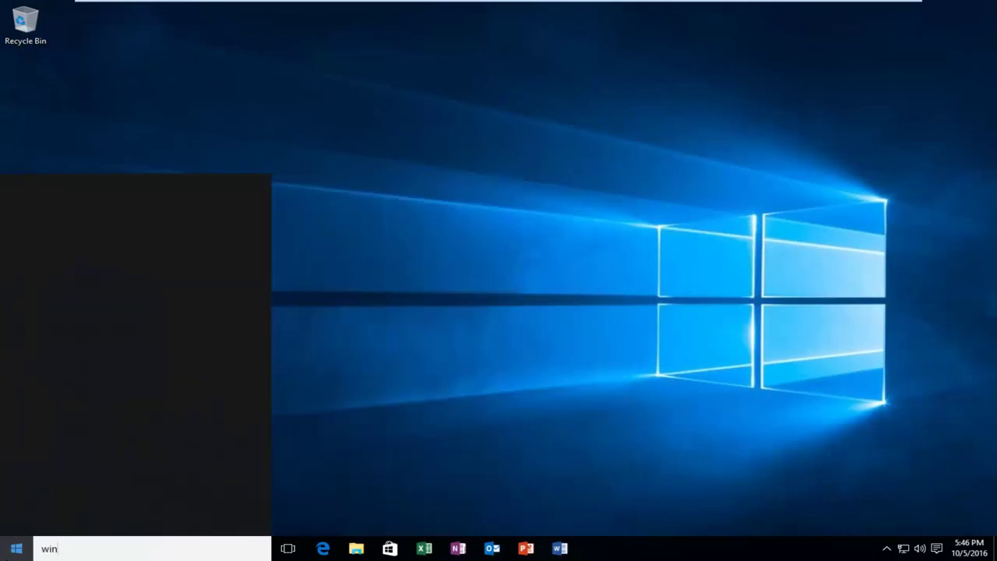
text(dows def)
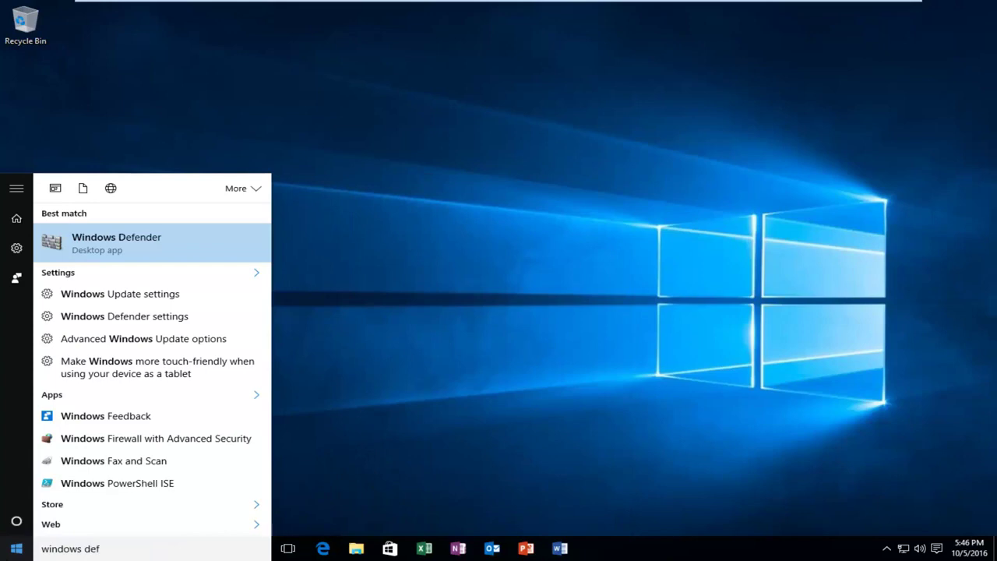
click(137, 254)
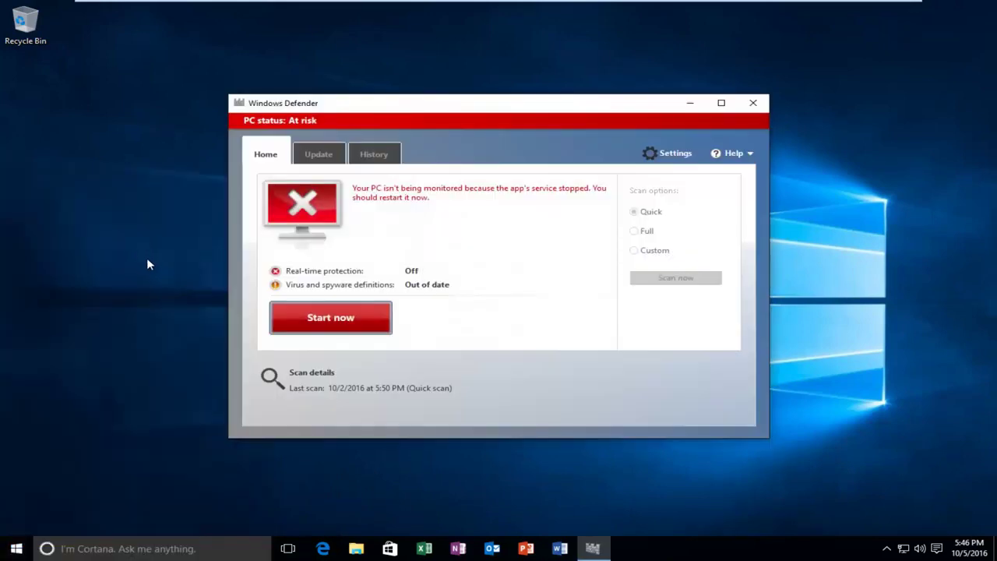
- Restart the Defender service with Start now, then turn real-time protection on
click(349, 329)
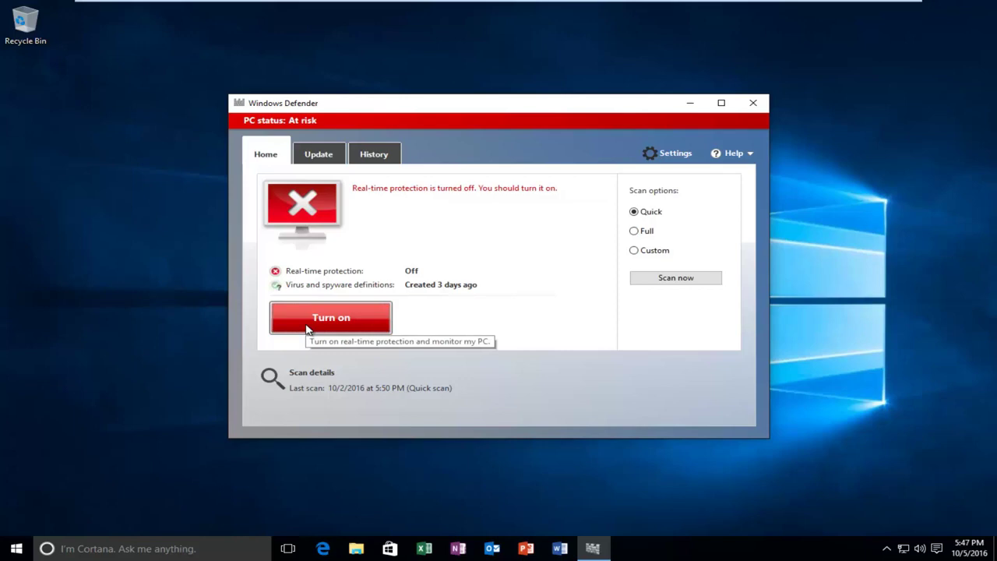
click(307, 329)
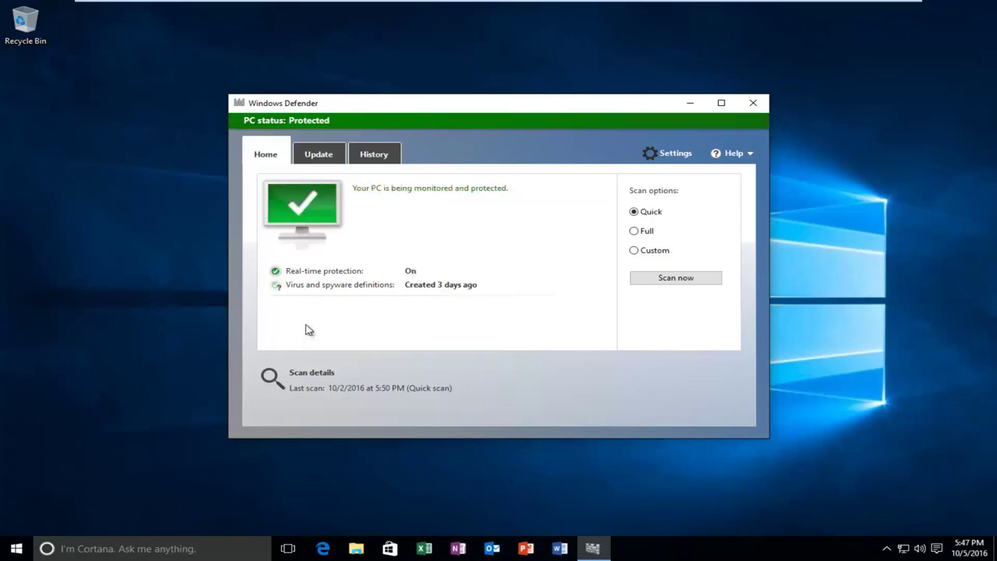